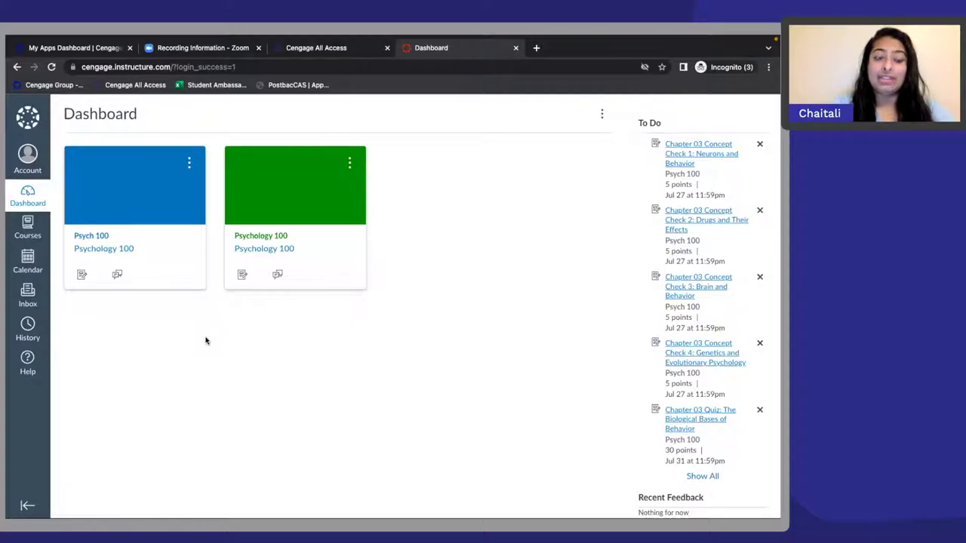
Open Psych 100's Modules and scroll to the Week 1 concept checks and quiz due Jun 22.
{"action": "left_click", "coordinate": [97, 248]}
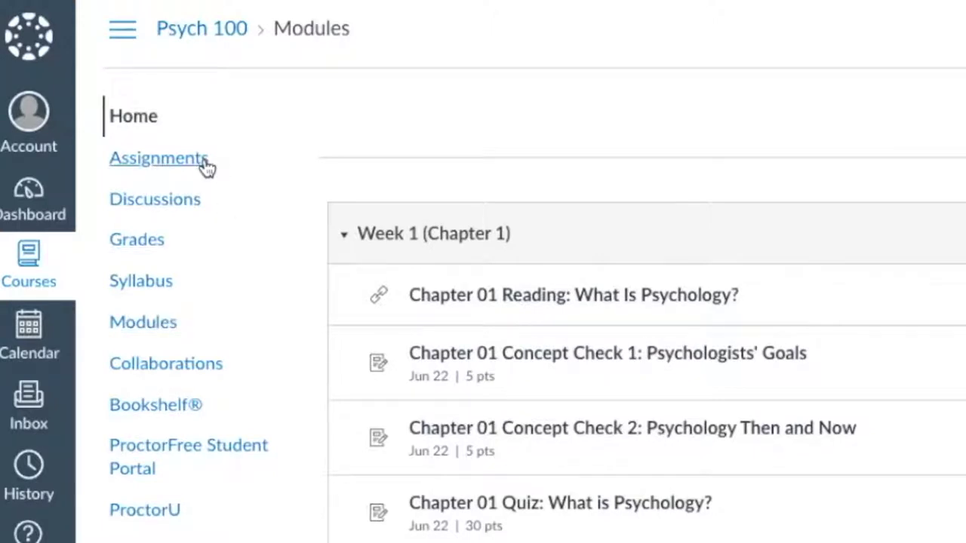
{"action": "left_click", "coordinate": [161, 320]}
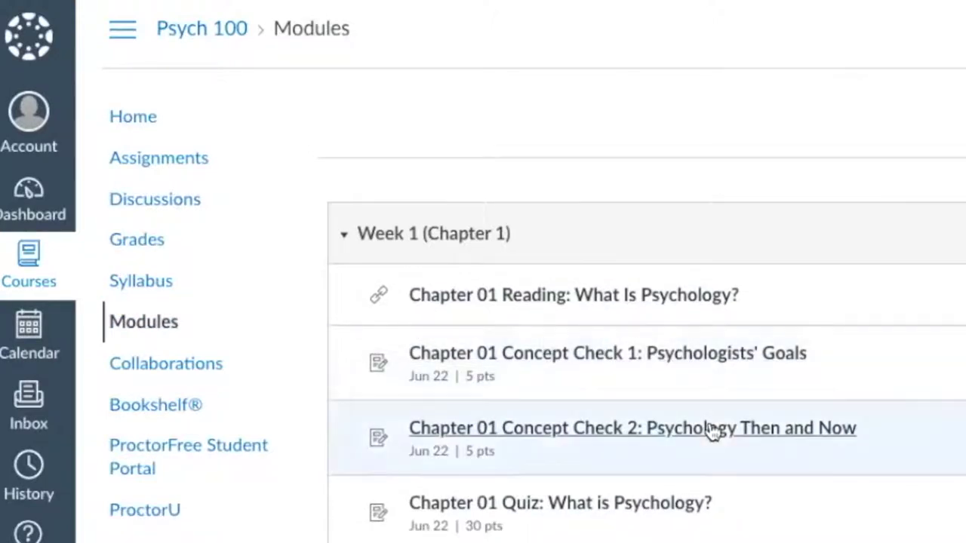
{"action": "scroll", "coordinate": [713, 431], "scroll_direction": "down", "scroll_amount": 2}
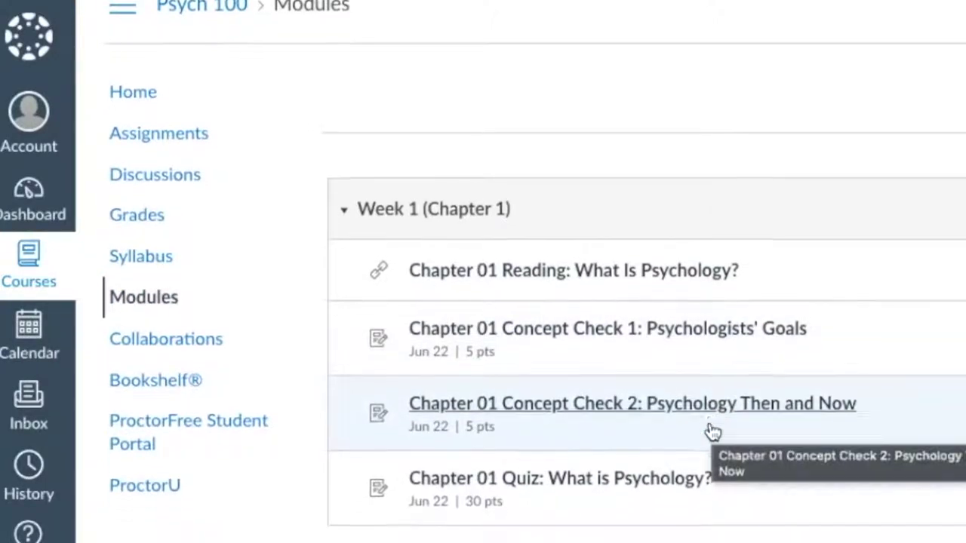
{"action": "scroll", "coordinate": [713, 434], "scroll_direction": "down", "scroll_amount": 2}
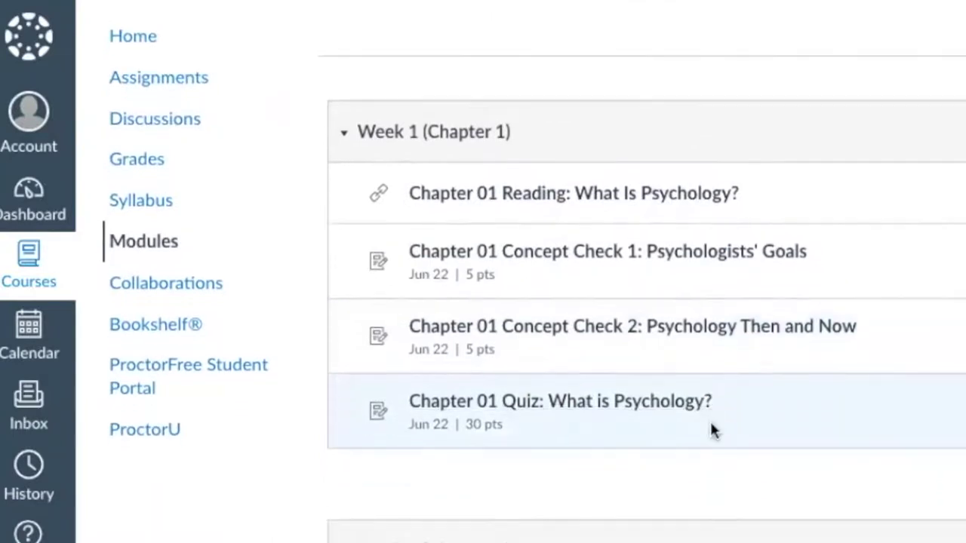
{"action": "scroll", "coordinate": [713, 432], "scroll_direction": "down", "scroll_amount": 1}
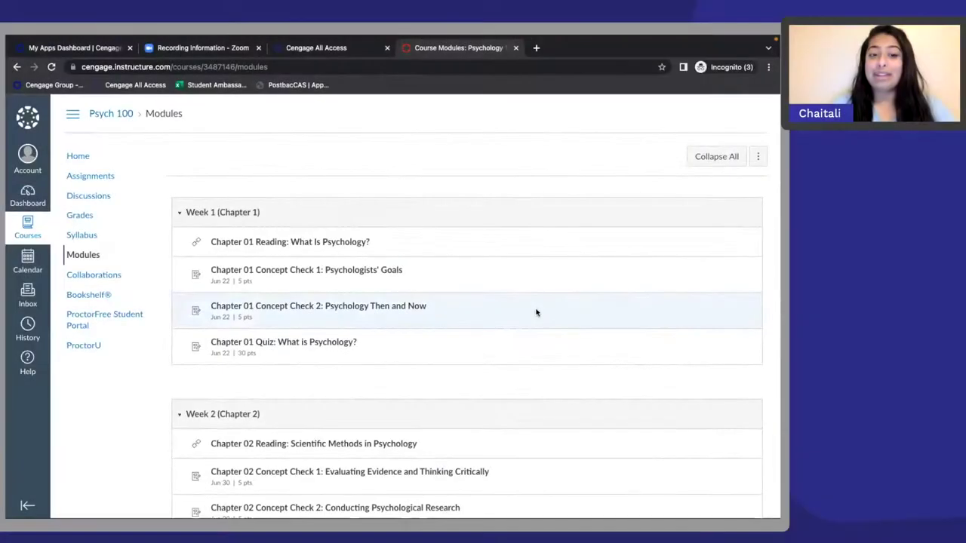
Launch Chapter 01 Reading: What Is Psychology? in a new eReader window.
{"action": "left_click", "coordinate": [235, 243]}
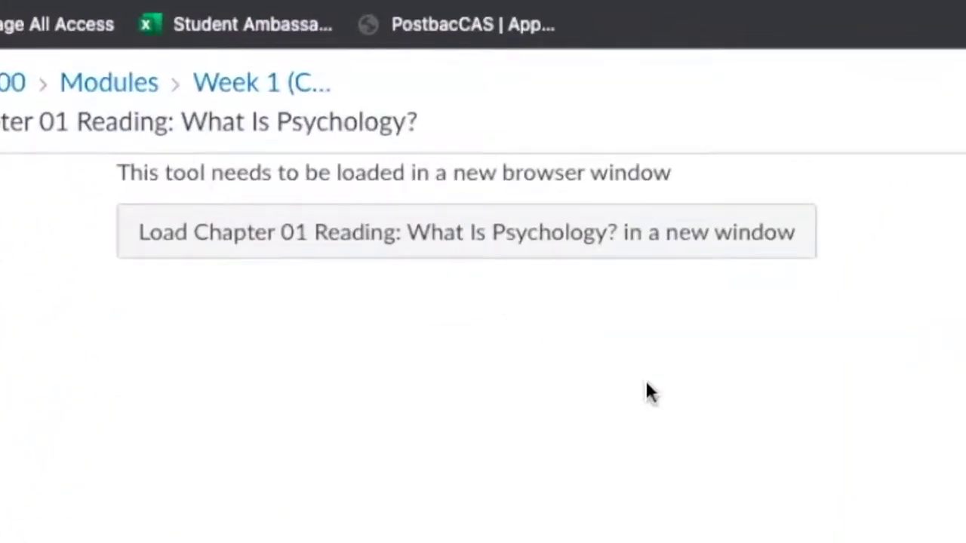
{"action": "left_click", "coordinate": [435, 239]}
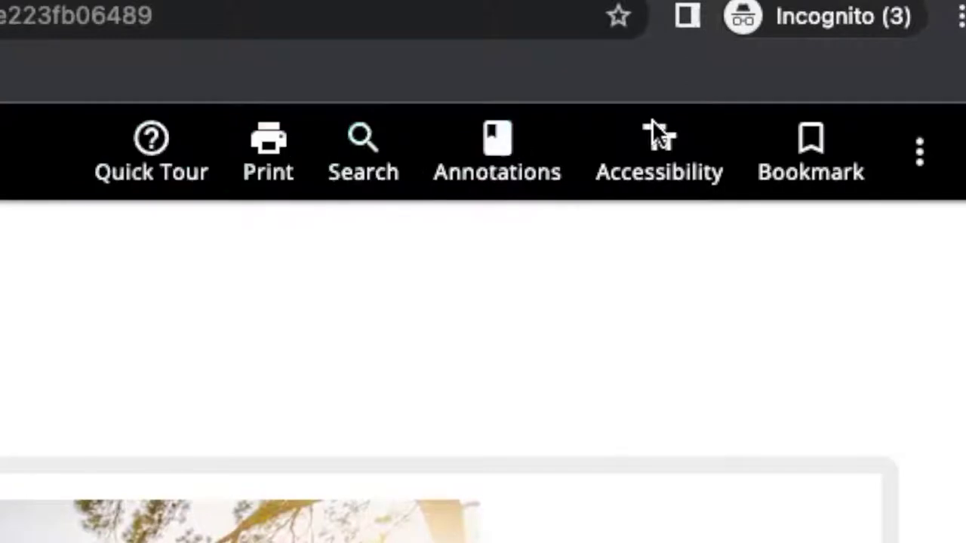
Enlarge the reading's font size and advance to Module 1.1, Psychologists' Goals.
{"action": "scroll", "coordinate": [224, 270], "scroll_direction": "down", "scroll_amount": 1}
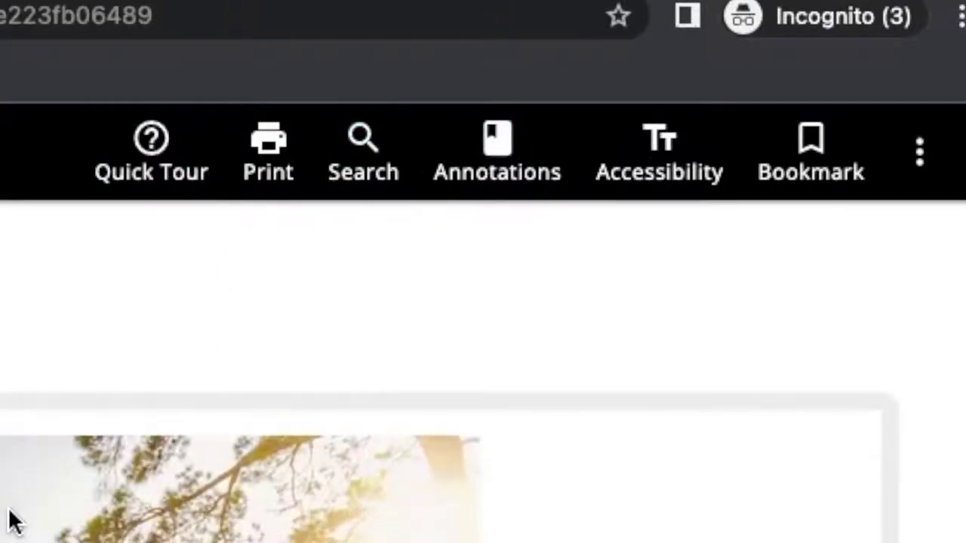
{"action": "left_click", "coordinate": [679, 149]}
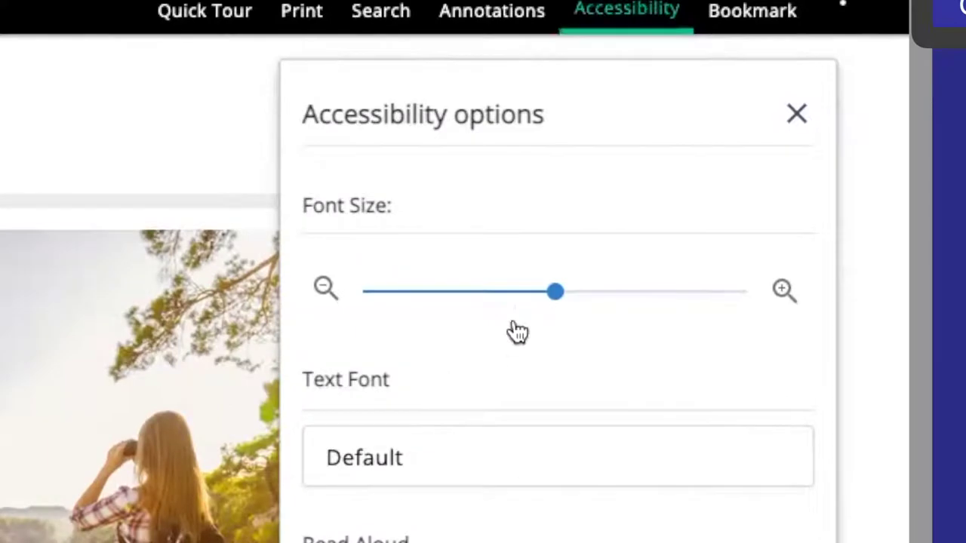
{"action": "left_click_drag", "start_coordinate": [543, 286], "coordinate": [632, 289]}
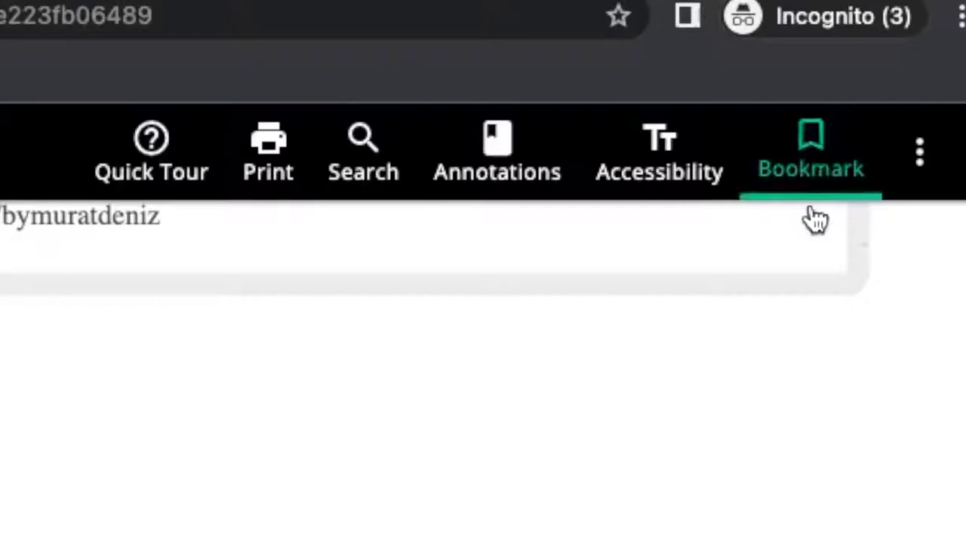
{"action": "left_click", "coordinate": [279, 173]}
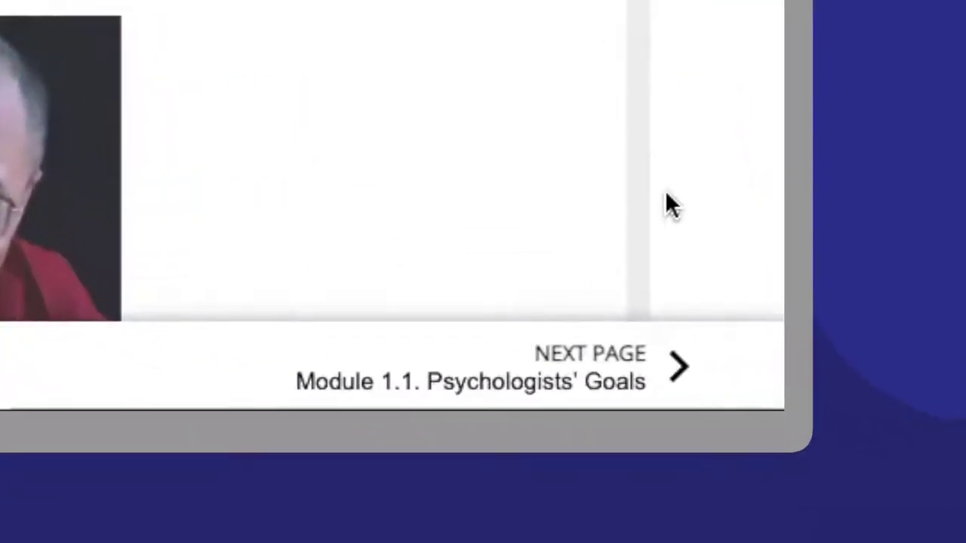
{"action": "left_click", "coordinate": [670, 363]}
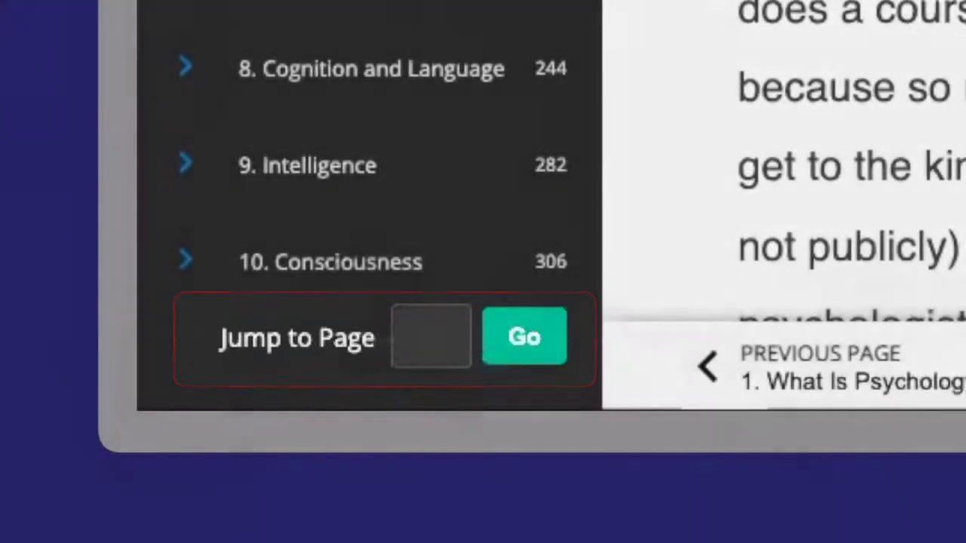
Jump to the Module 1.1 page and select the first paragraph's opening words.
{"action": "left_click", "coordinate": [431, 336]}
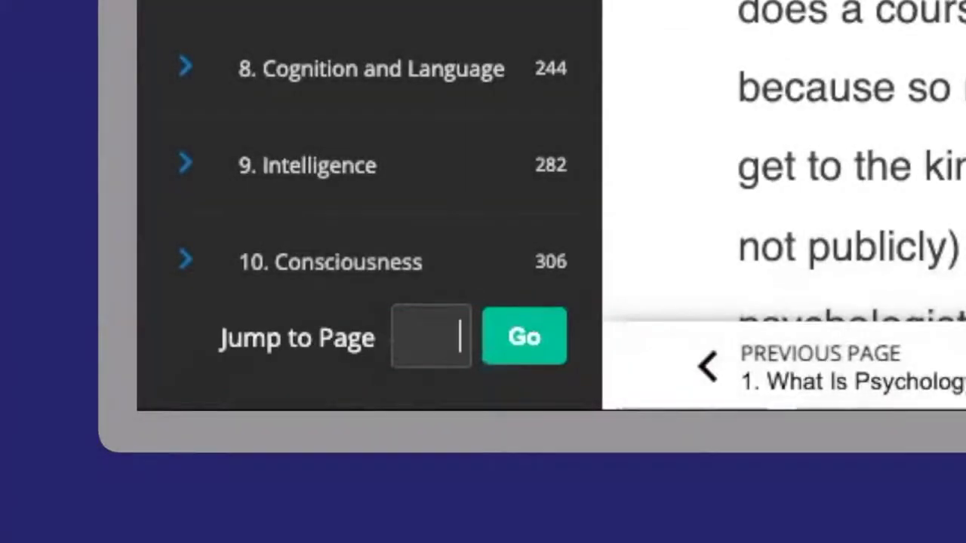
{"action": "key", "text": "Return"}
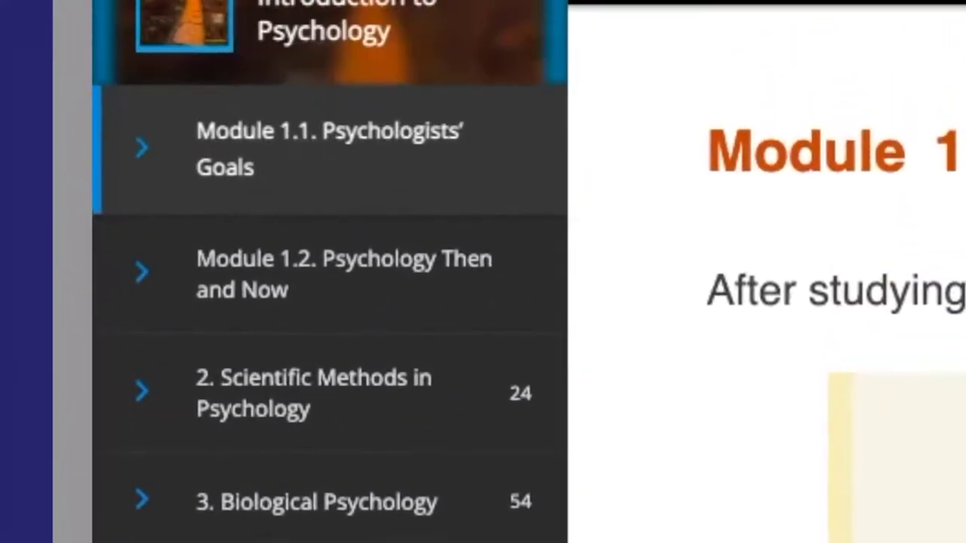
{"action": "scroll", "coordinate": [328, 384], "scroll_direction": "up", "scroll_amount": 10}
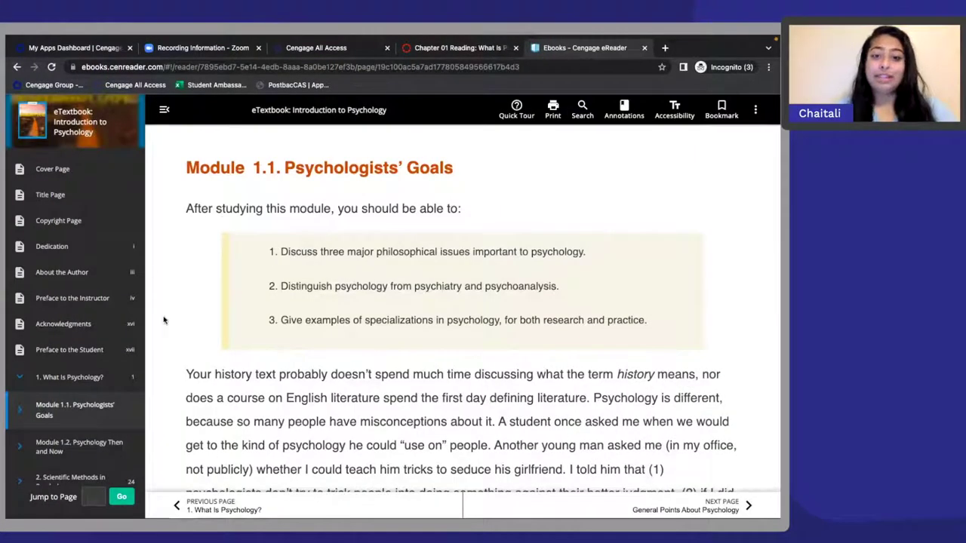
{"action": "scroll", "coordinate": [164, 319], "scroll_direction": "down", "scroll_amount": 3}
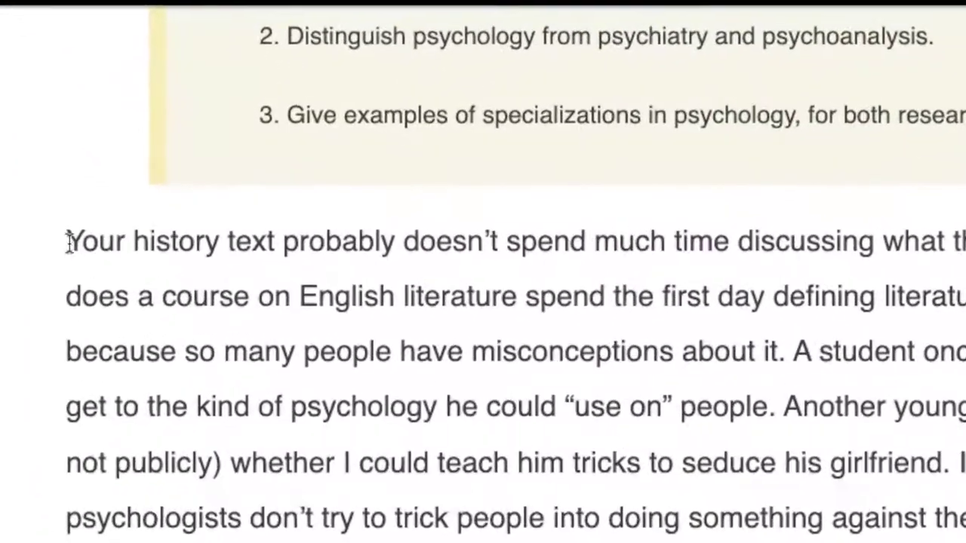
{"action": "left_click_drag", "start_coordinate": [95, 240], "coordinate": [586, 226]}
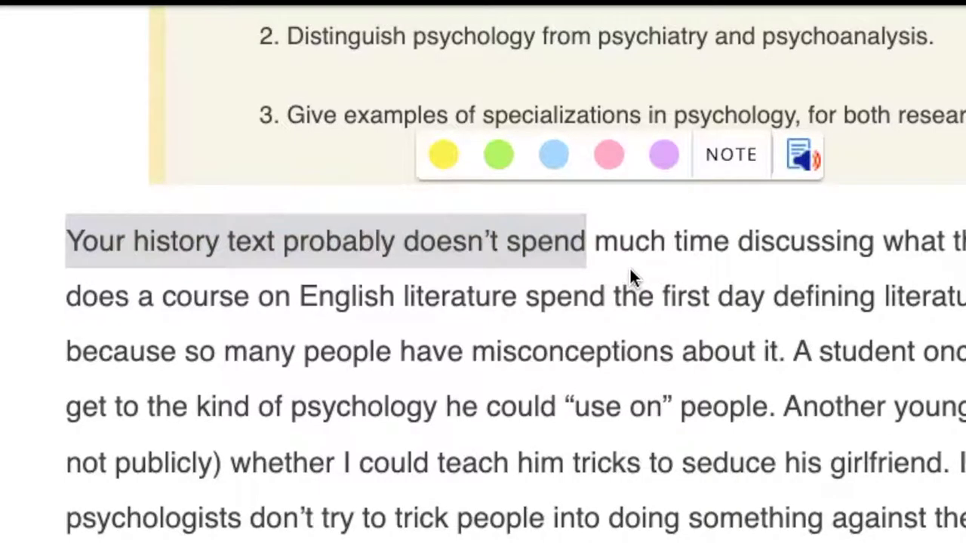
Highlight "Your history text probably doesn't spend" in yellow and save a note on it.
{"action": "left_click", "coordinate": [444, 160]}
{"action": "left_click_drag", "start_coordinate": [67, 240], "coordinate": [602, 241]}
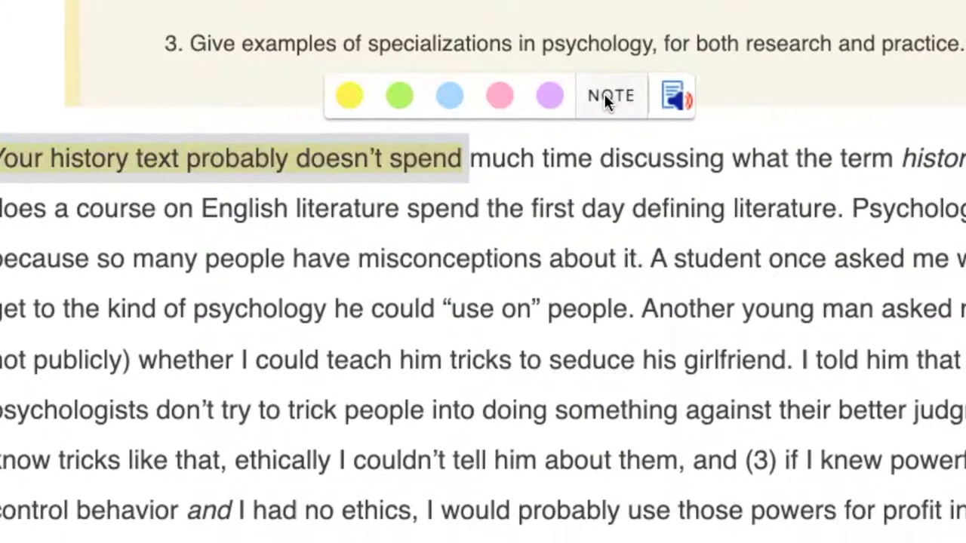
{"action": "left_click", "coordinate": [747, 175]}
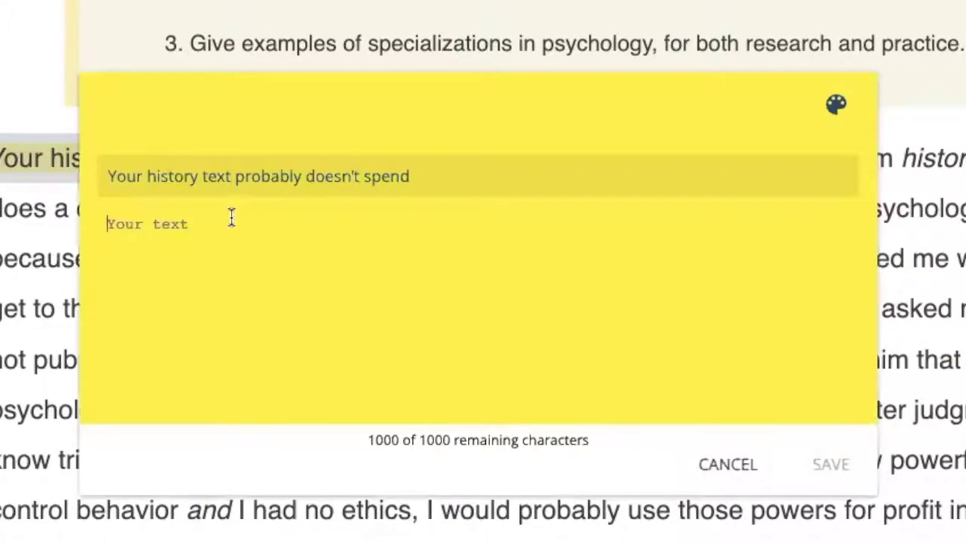
{"action": "type", "text": "..."}
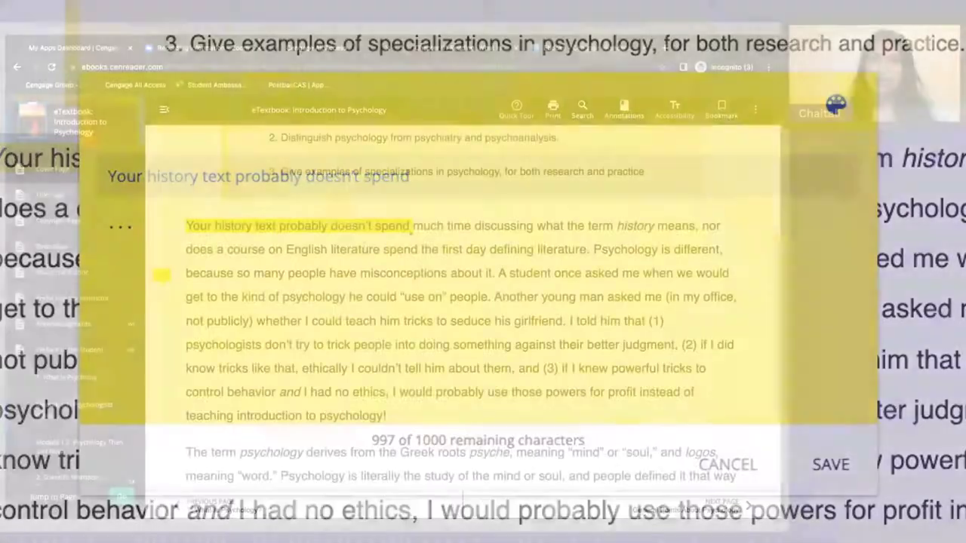
{"action": "left_click", "coordinate": [830, 464]}
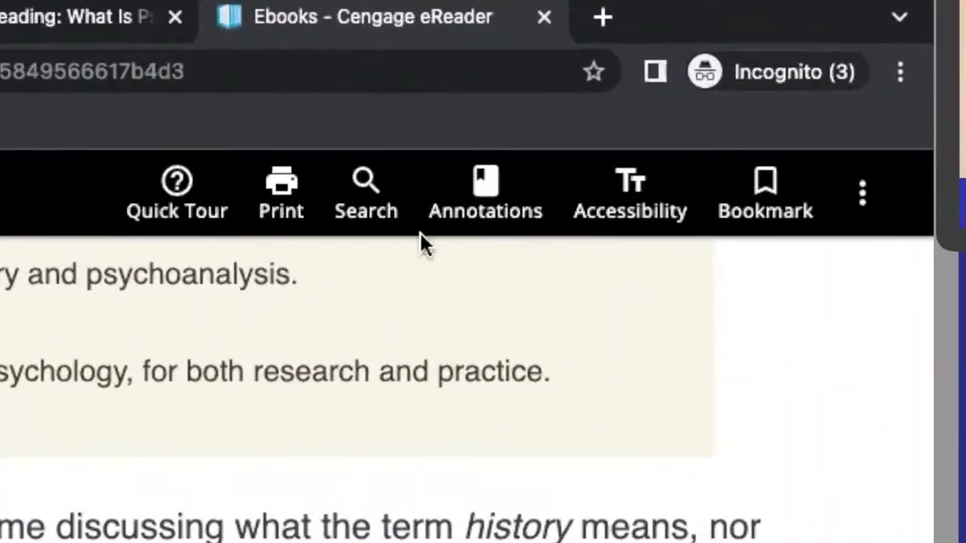
Show the eReader's list of all annotations.
{"action": "left_click", "coordinate": [496, 199]}
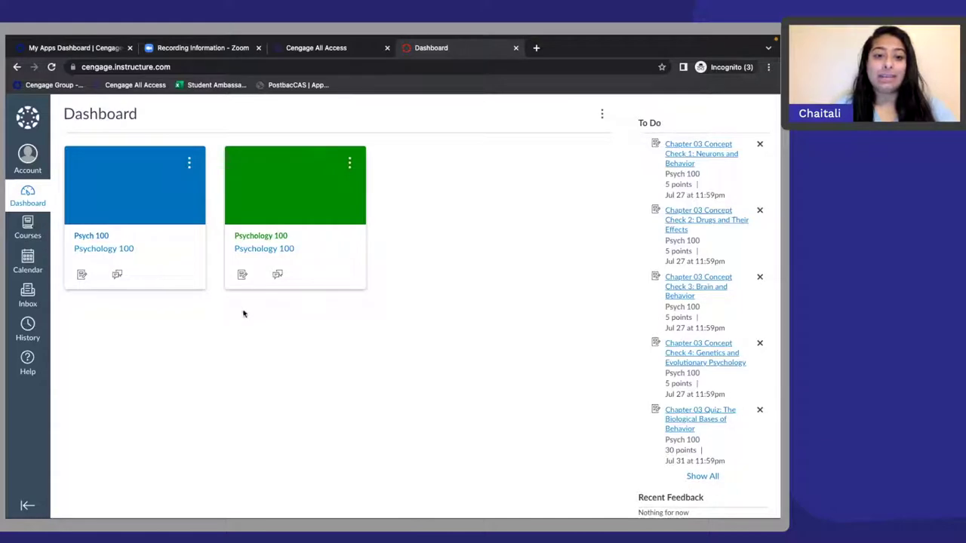
Open the Psych 100 course's Modules list and scroll through the Week 1 items.
{"action": "left_click", "coordinate": [111, 240]}
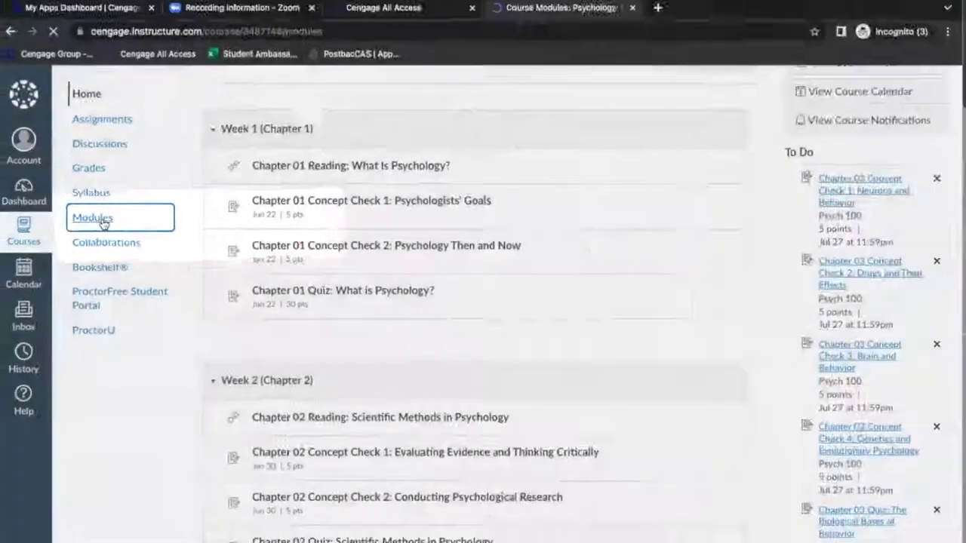
{"action": "left_click", "coordinate": [164, 238]}
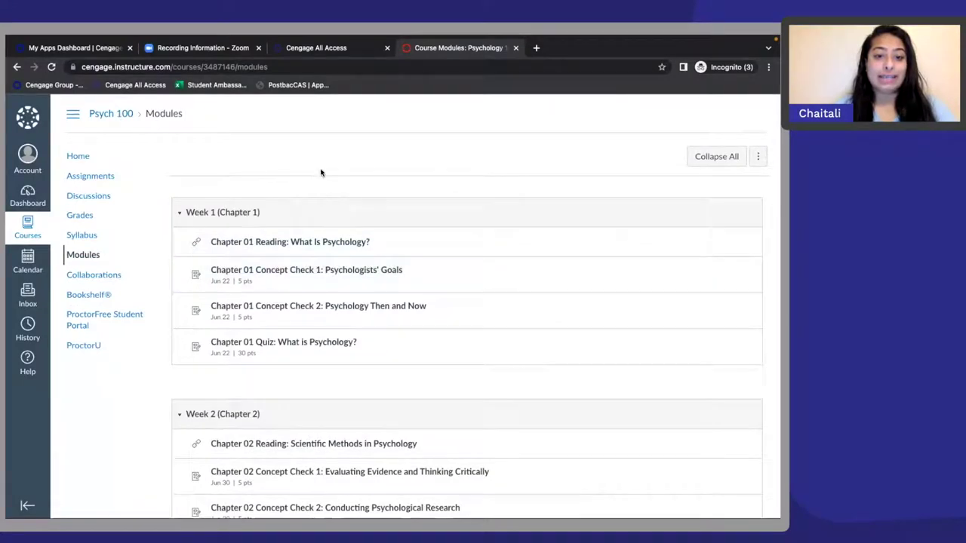
{"action": "scroll", "coordinate": [321, 172], "scroll_direction": "down", "scroll_amount": 1}
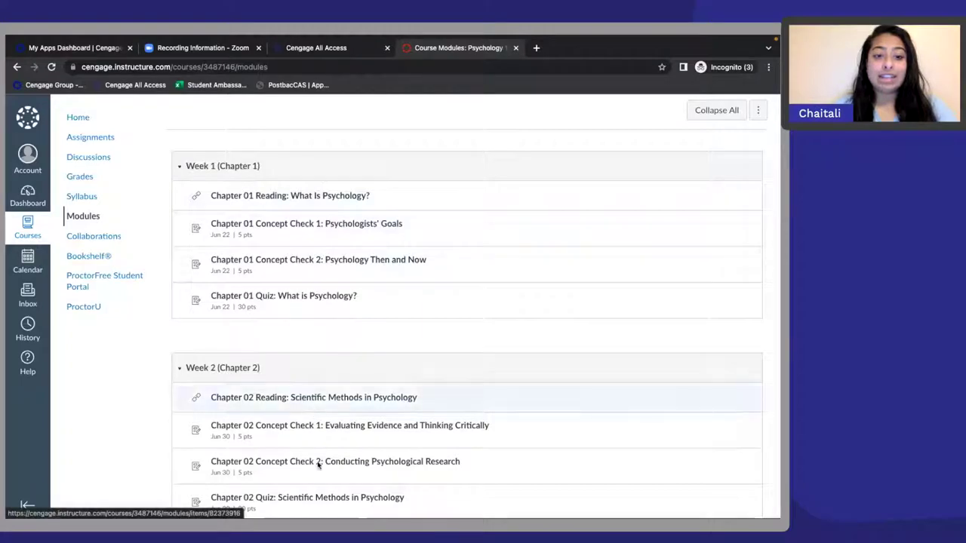
{"action": "scroll", "coordinate": [390, 261], "scroll_direction": "down", "scroll_amount": 1}
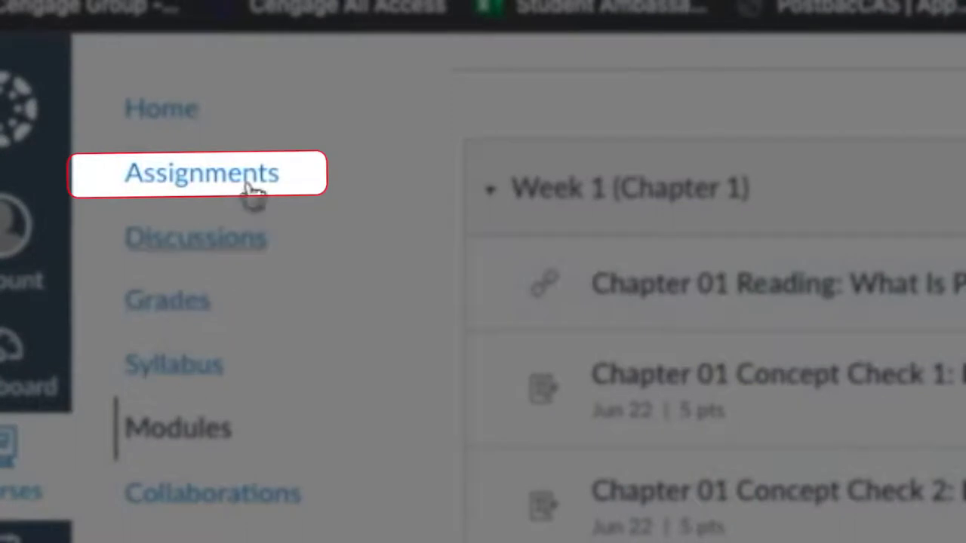
Open Chapter 01 Concept Check 1: Psychologists' Goals and scroll through attempt 1 of 3.
{"action": "left_click", "coordinate": [249, 189]}
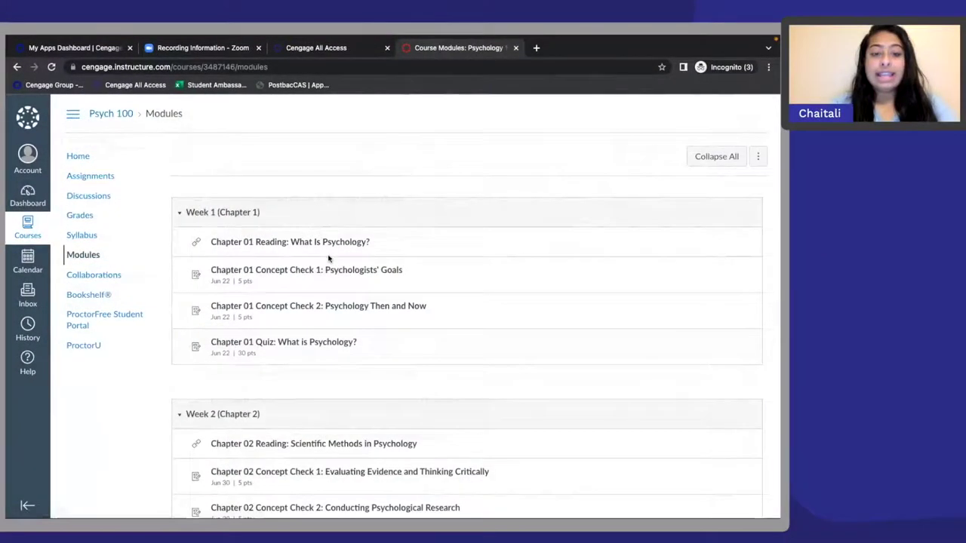
{"action": "scroll", "coordinate": [314, 308], "scroll_direction": "down", "scroll_amount": 1}
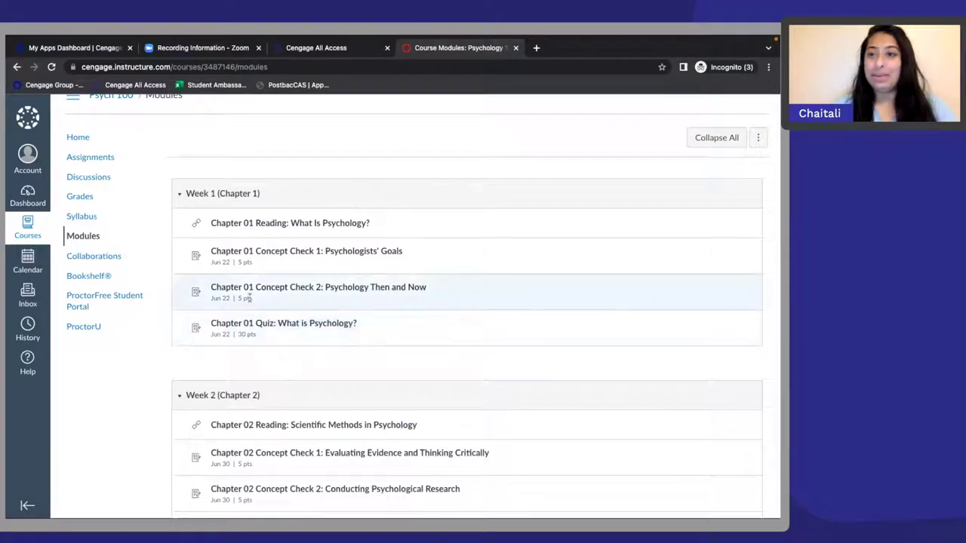
{"action": "scroll", "coordinate": [249, 297], "scroll_direction": "down", "scroll_amount": 1}
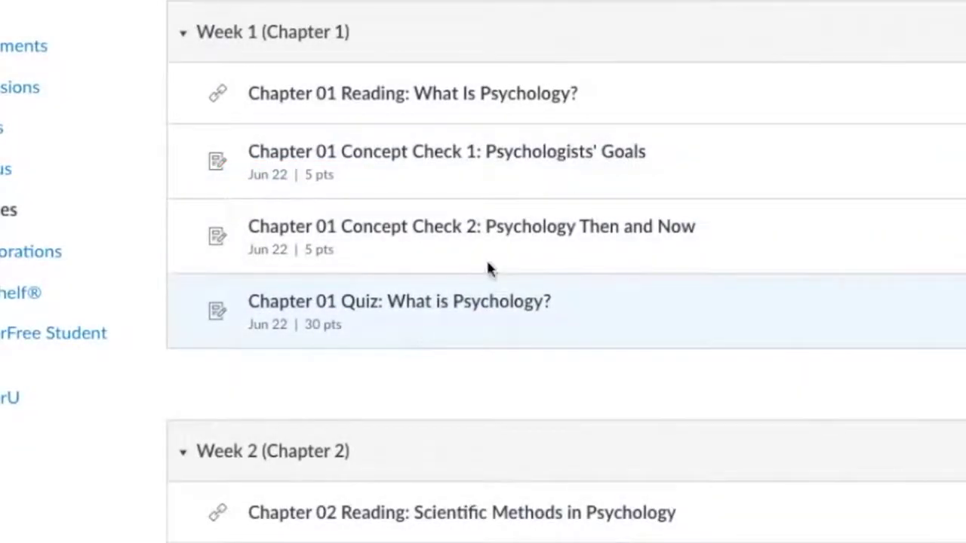
{"action": "scroll", "coordinate": [517, 211], "scroll_direction": "down", "scroll_amount": 1}
{"action": "left_click", "coordinate": [453, 125]}
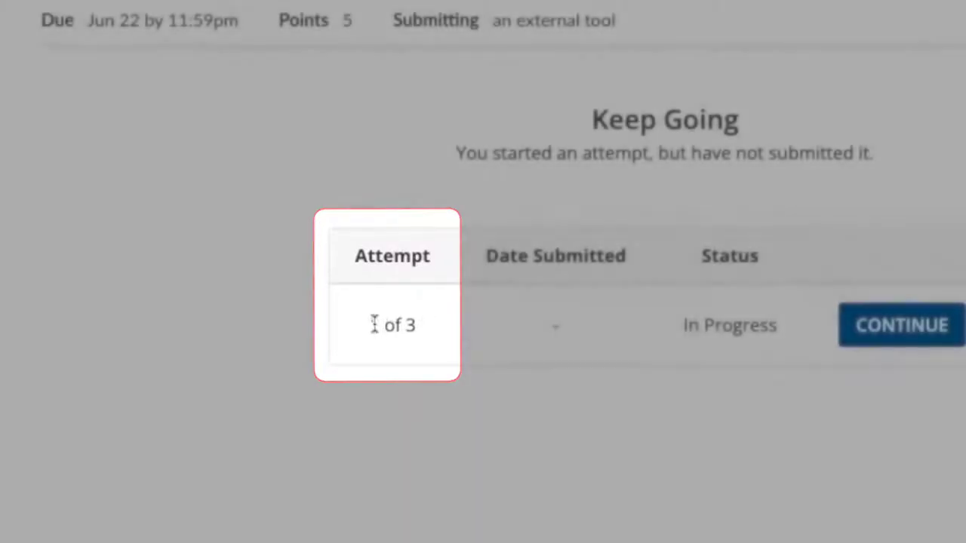
{"action": "left_click_drag", "start_coordinate": [373, 325], "coordinate": [449, 329]}
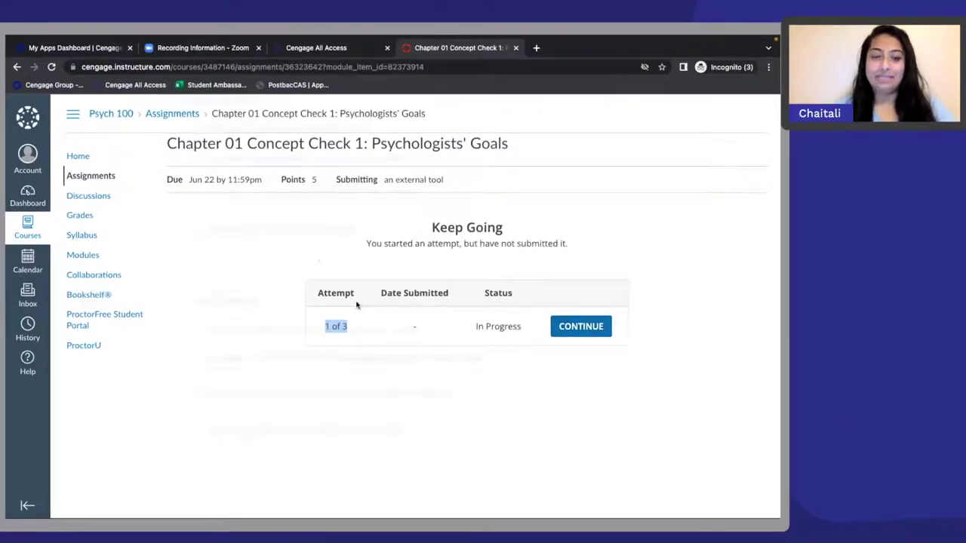
{"action": "key", "text": "alt+Left"}
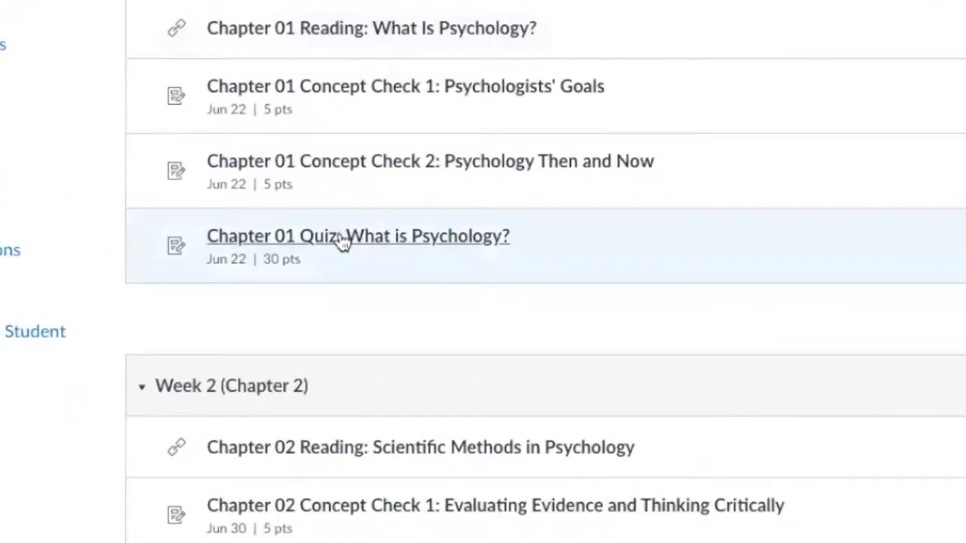
Open the Chapter 01 Quiz: What is Psychology? page from Modules.
{"action": "left_click", "coordinate": [341, 240]}
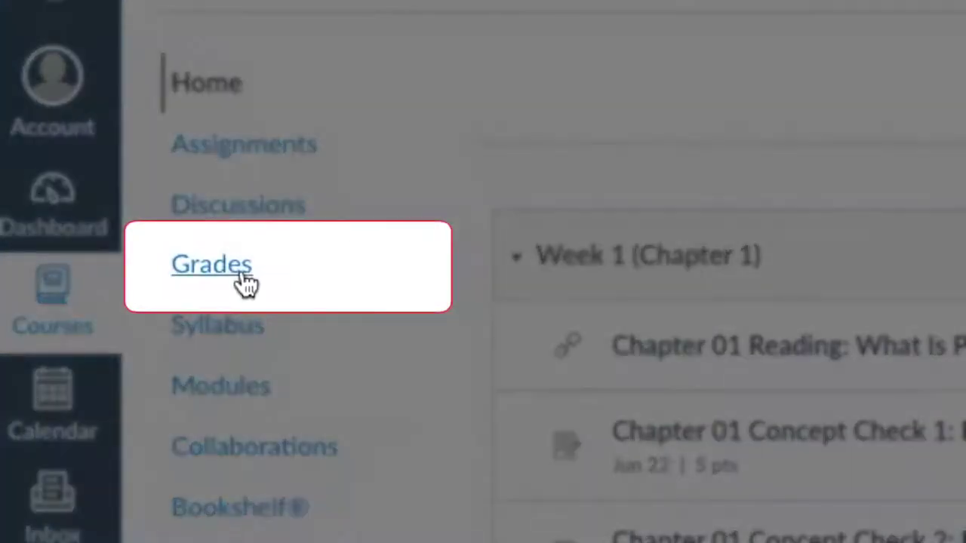
Open Psych 100 Grades and scroll through concept check scores of 25%, 100%, 0% and 75%.
{"action": "left_click", "coordinate": [240, 279]}
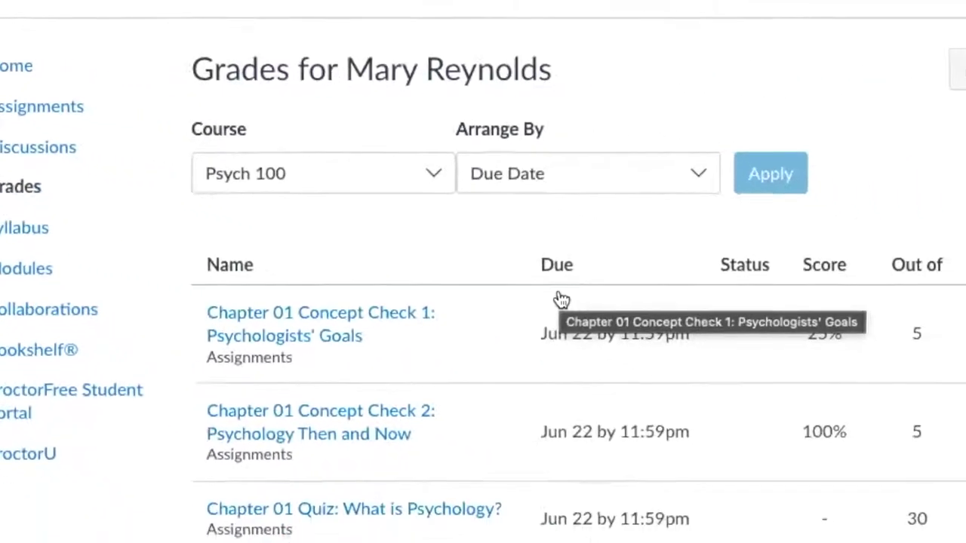
{"action": "scroll", "coordinate": [445, 267], "scroll_direction": "down", "scroll_amount": 2}
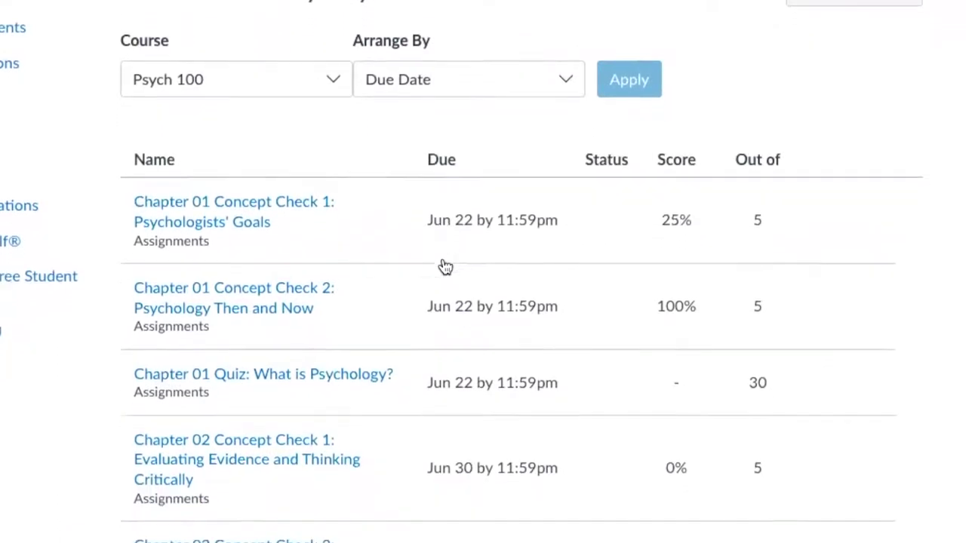
{"action": "scroll", "coordinate": [445, 267], "scroll_direction": "down", "scroll_amount": 2}
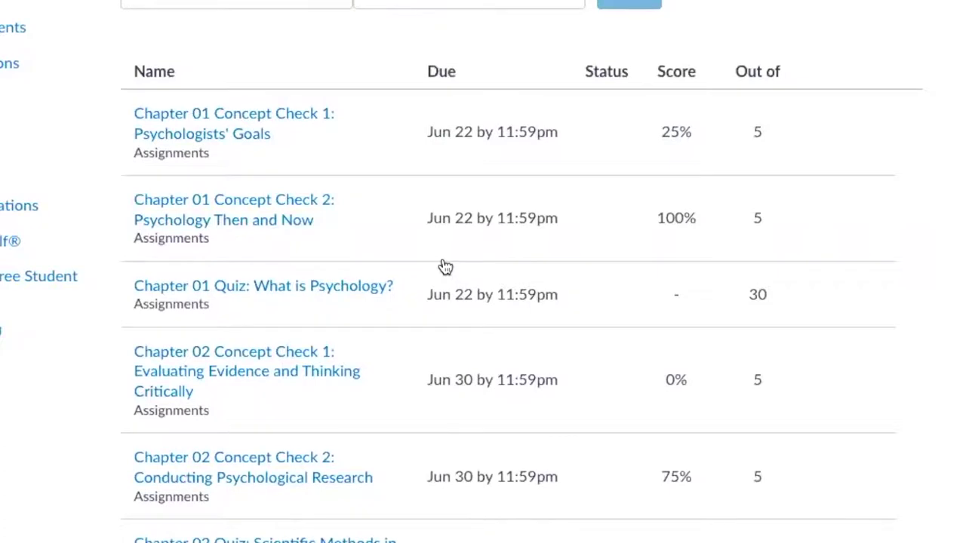
{"action": "scroll", "coordinate": [446, 267], "scroll_direction": "down", "scroll_amount": 3}
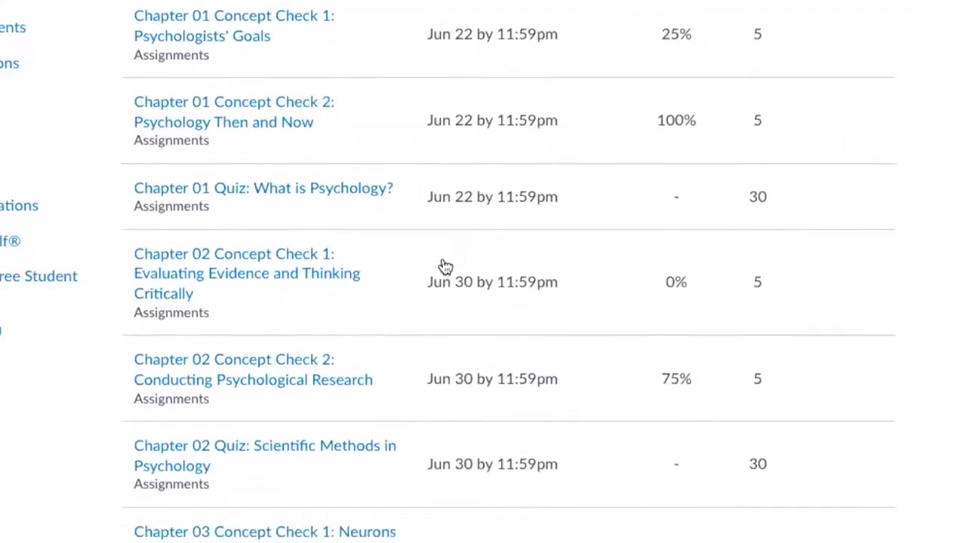
{"action": "scroll", "coordinate": [445, 267], "scroll_direction": "down", "scroll_amount": 2}
{"action": "scroll", "coordinate": [445, 267], "scroll_direction": "down", "scroll_amount": 3}
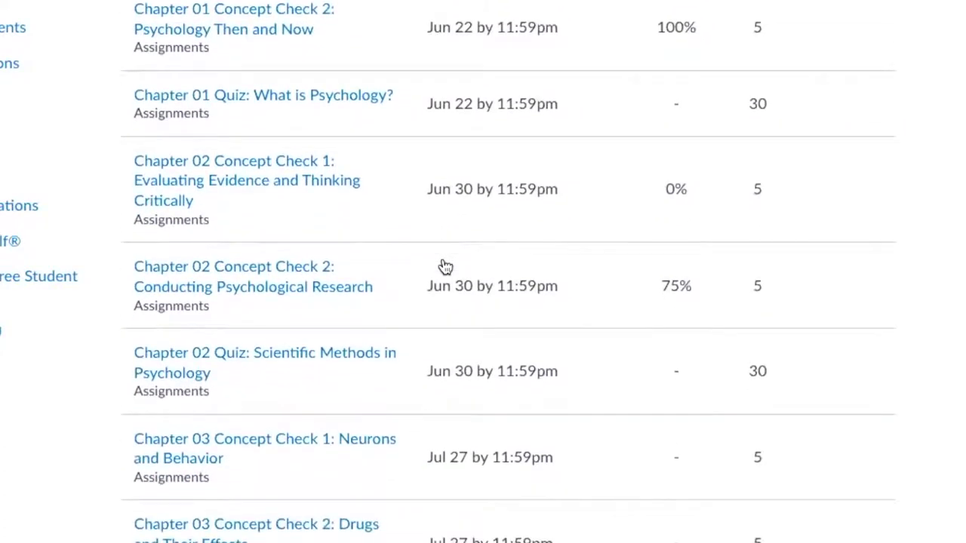